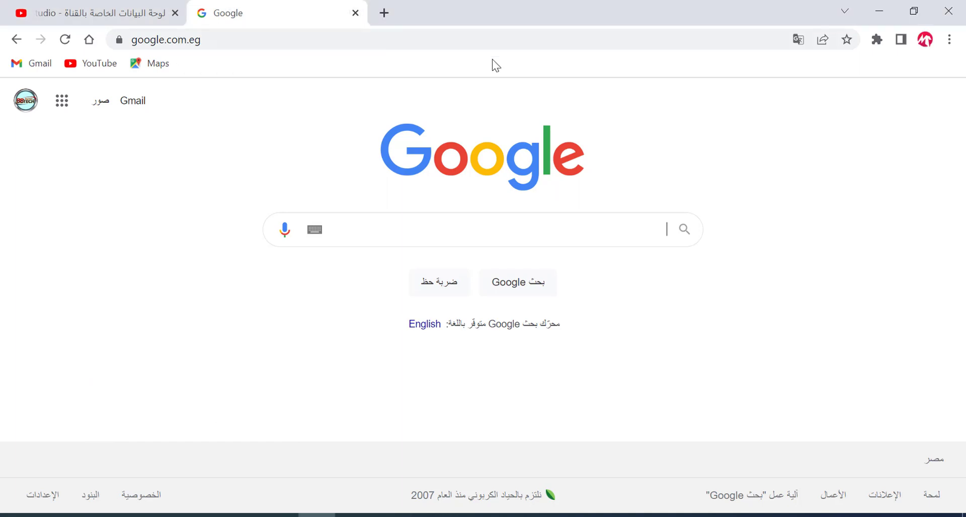
- Search Google for "اعلانات جوجل" and open the official Google Ads site from the results
{"action": "type", "text": "hubk"}
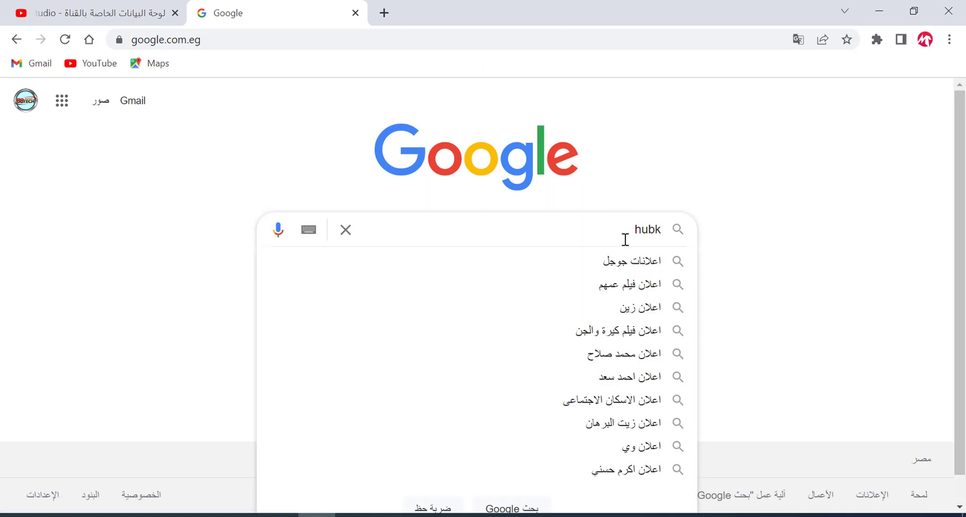
{"action": "left_click", "coordinate": [631, 261]}
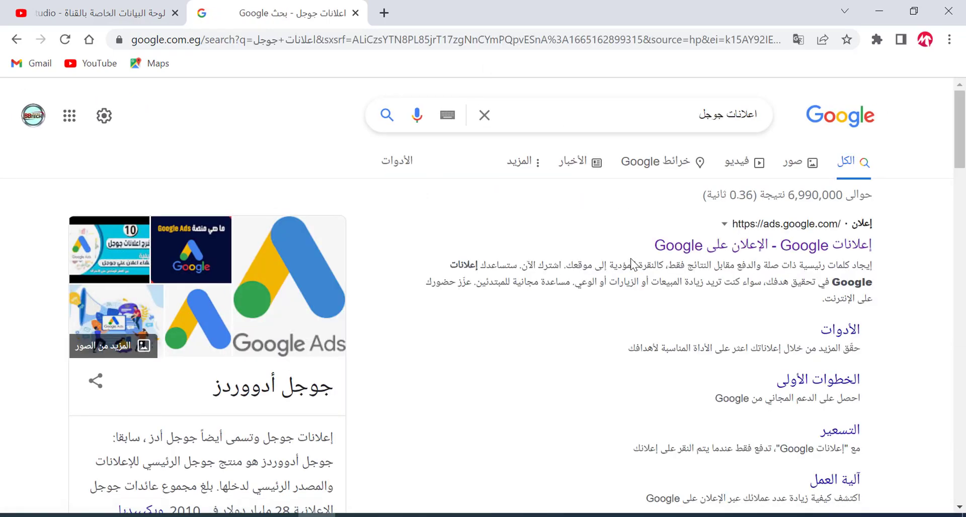
{"action": "left_click", "coordinate": [819, 246]}
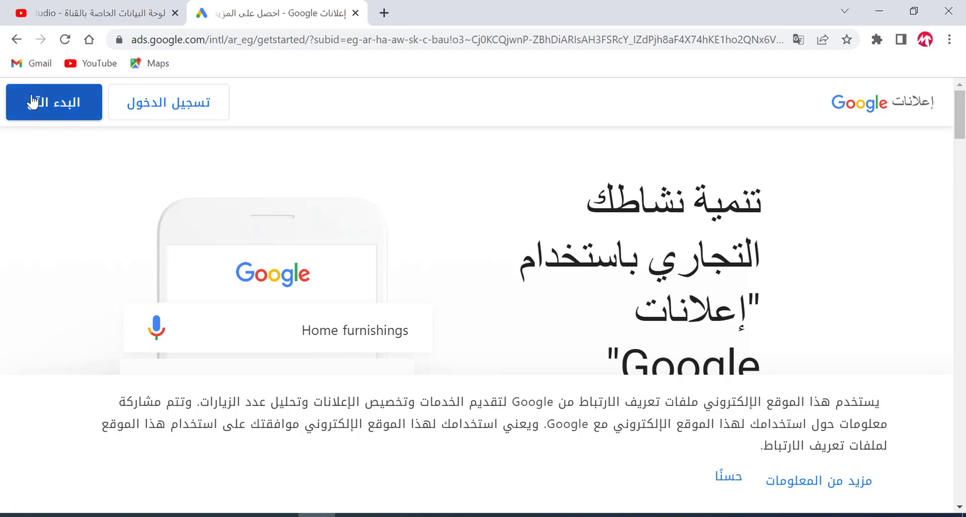
- Start the Google Ads sign-up in expert mode and choose to create an account without a campaign
{"action": "left_click", "coordinate": [64, 106]}
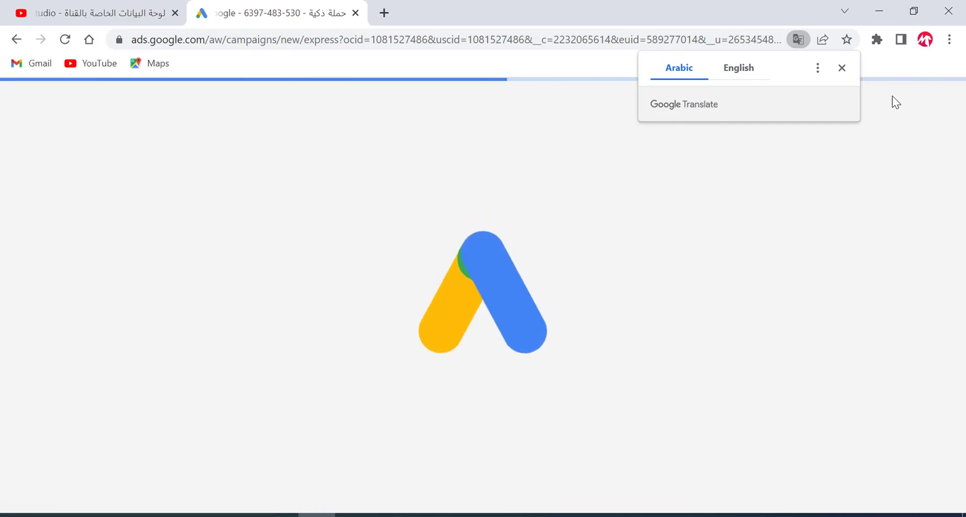
{"action": "left_click", "coordinate": [842, 68]}
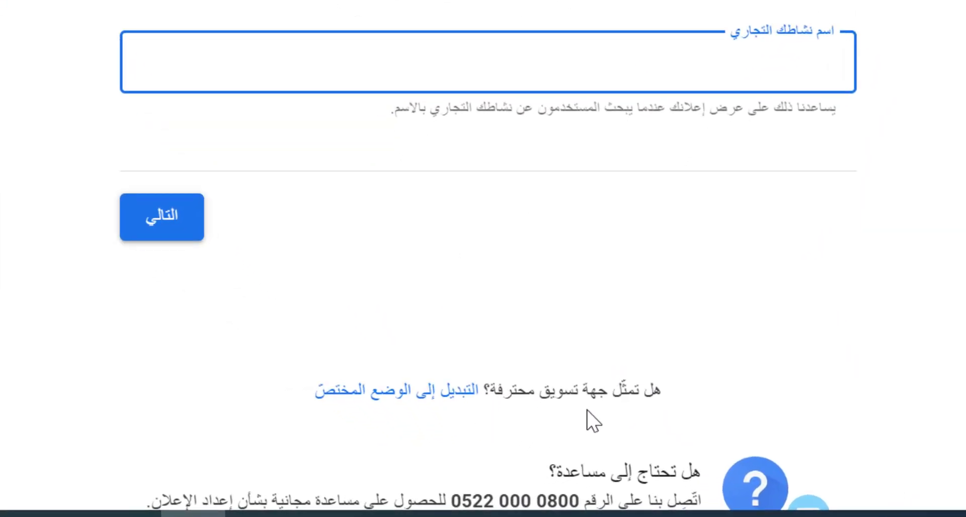
{"action": "left_click", "coordinate": [374, 396]}
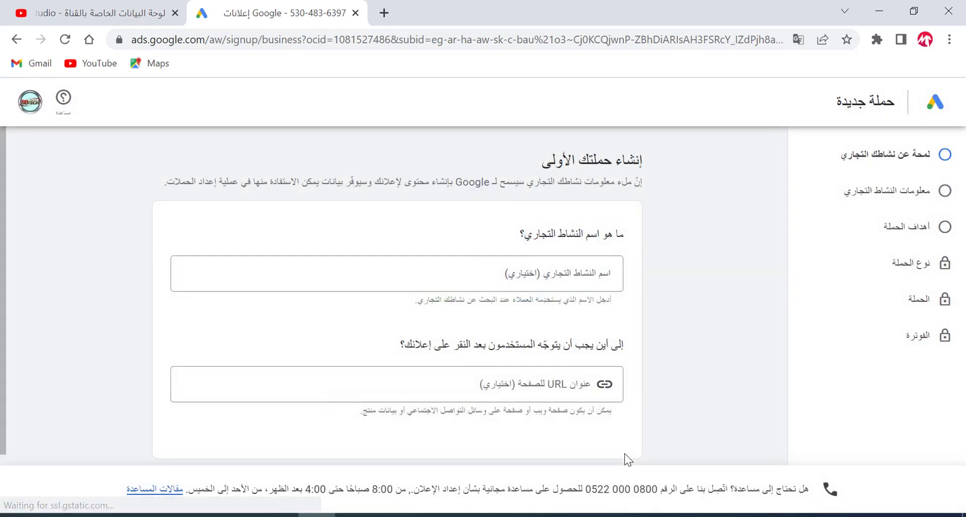
{"action": "scroll", "coordinate": [652, 355], "scroll_direction": "down", "scroll_amount": 2}
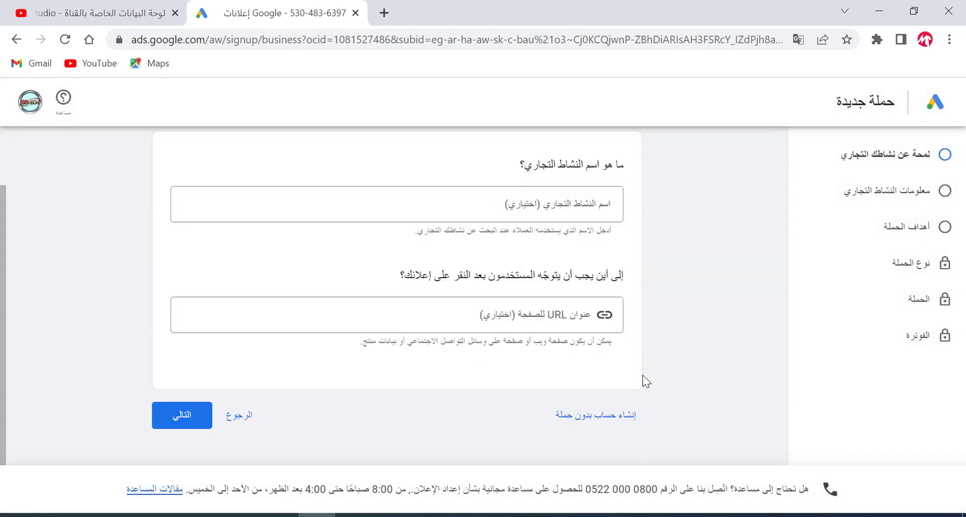
{"action": "left_click", "coordinate": [577, 427]}
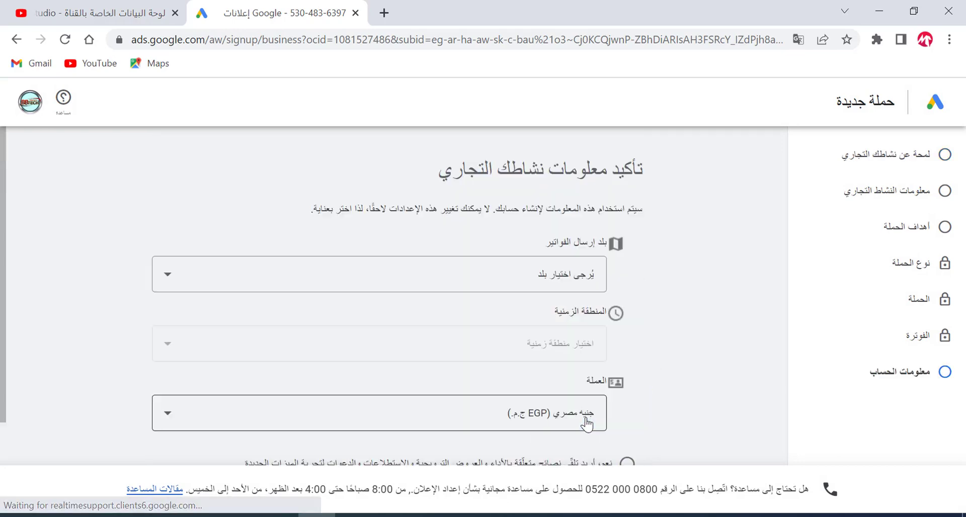
- Set the billing country to Egypt (مصر) in the account's business information
{"action": "scroll", "coordinate": [684, 317], "scroll_direction": "down", "scroll_amount": 2}
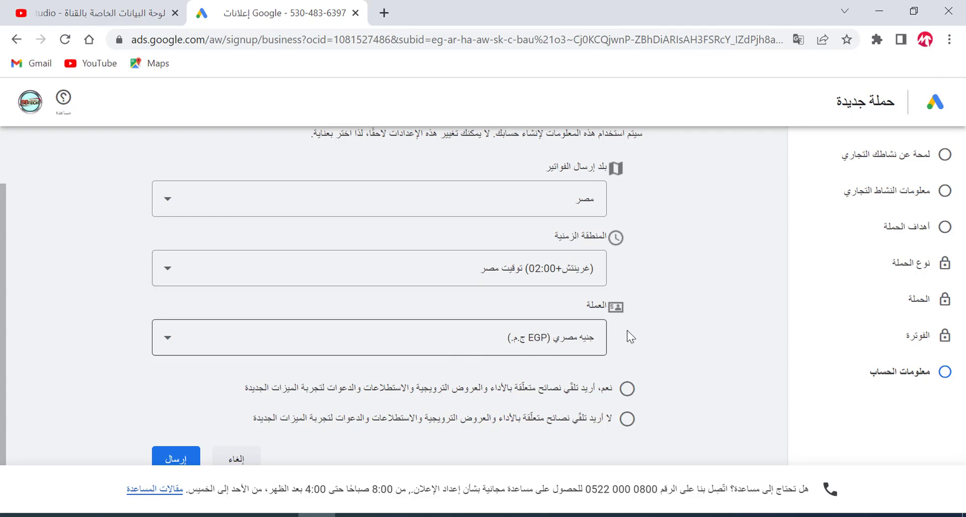
{"action": "left_click_drag", "start_coordinate": [578, 304], "coordinate": [610, 304]}
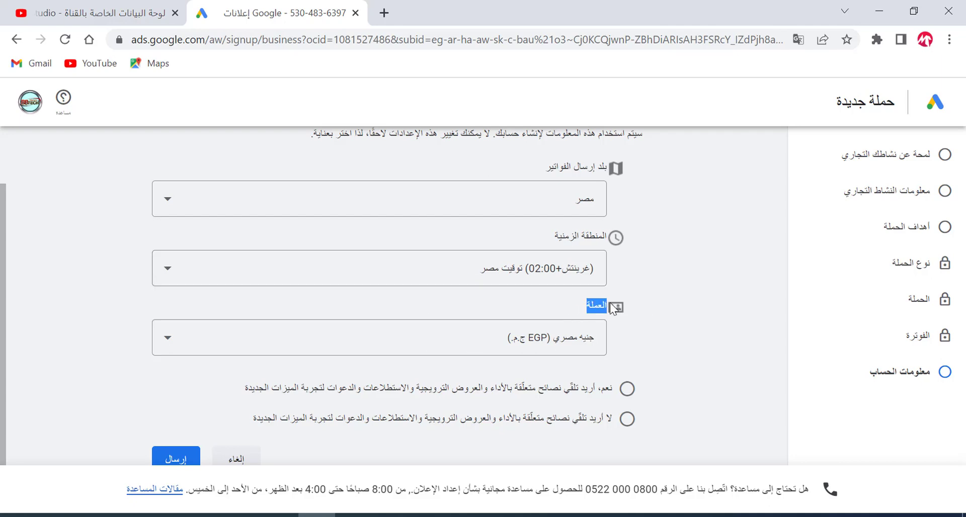
{"action": "left_click", "coordinate": [582, 306]}
{"action": "scroll", "coordinate": [482, 330], "scroll_direction": "down", "scroll_amount": 1}
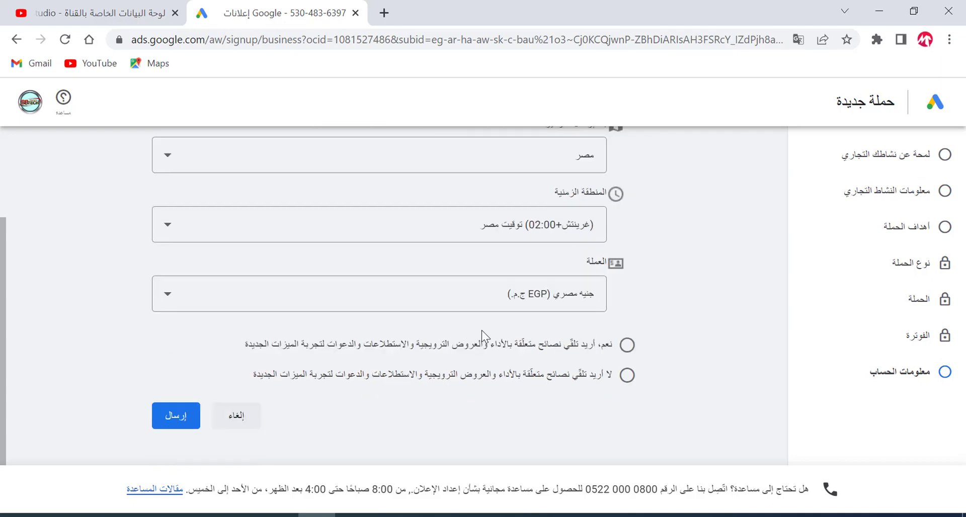
{"action": "scroll", "coordinate": [509, 329], "scroll_direction": "up", "scroll_amount": 2}
{"action": "scroll", "coordinate": [532, 341], "scroll_direction": "down", "scroll_amount": 2}
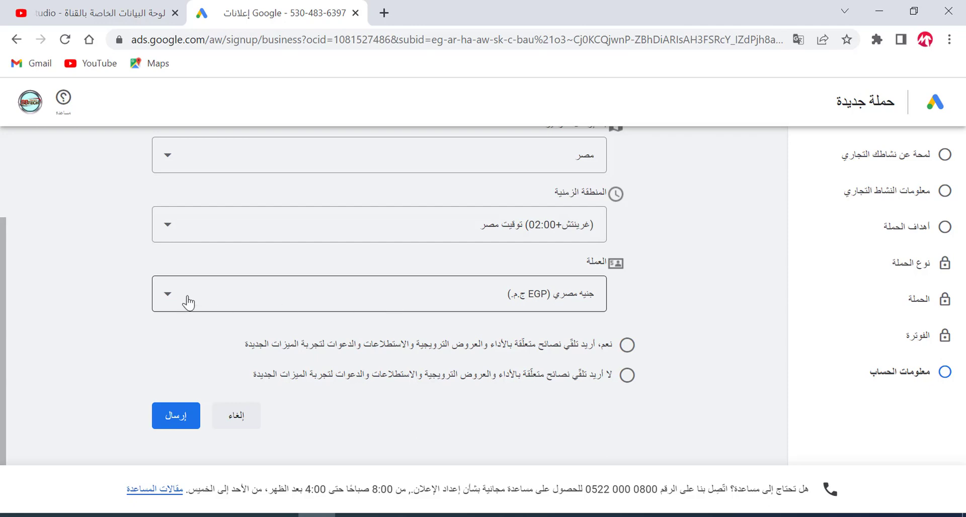
- Review the currencies offered for the new account and close the list without choosing another one
{"action": "left_click", "coordinate": [171, 301]}
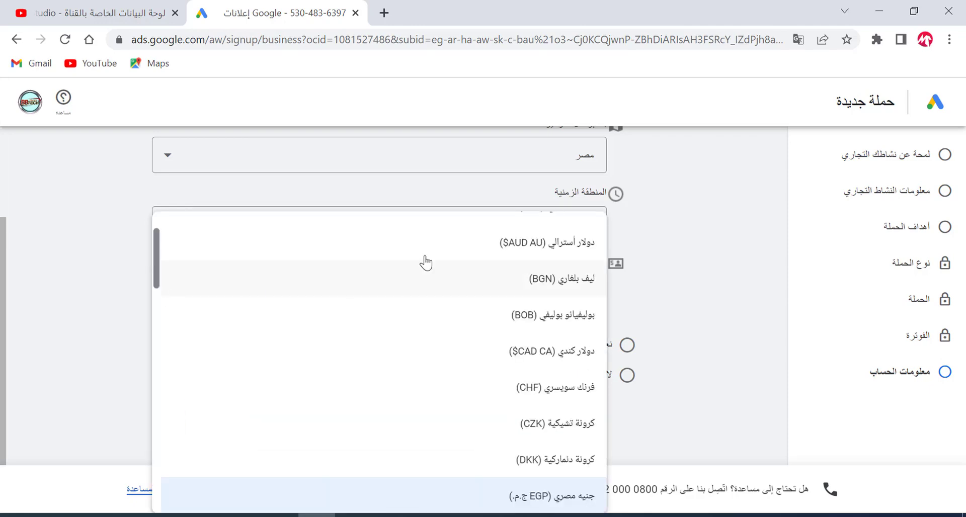
{"action": "scroll", "coordinate": [559, 397], "scroll_direction": "down", "scroll_amount": 15}
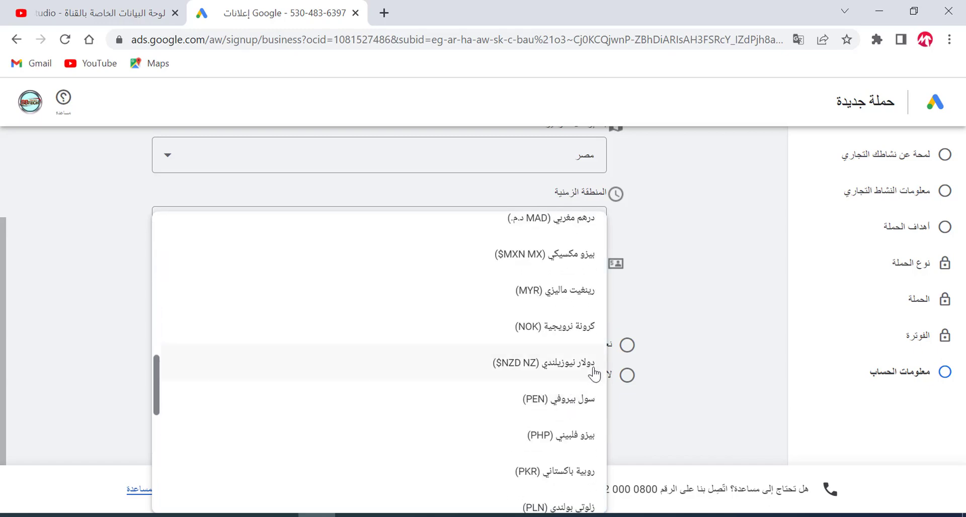
{"action": "left_click", "coordinate": [726, 275]}
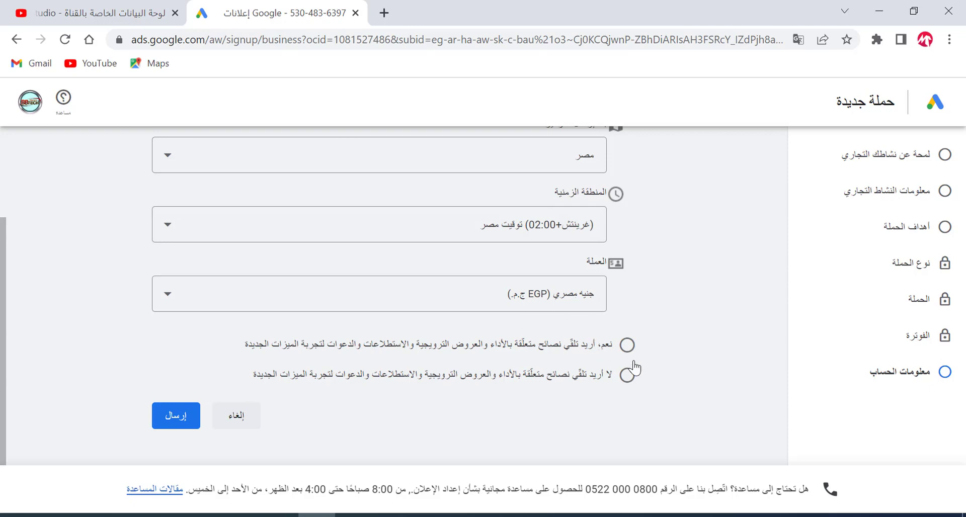
- Opt in to performance tips and promotional offers, and submit the account information to reach the new account's overview
{"action": "left_click", "coordinate": [625, 347]}
{"action": "left_click", "coordinate": [177, 422]}
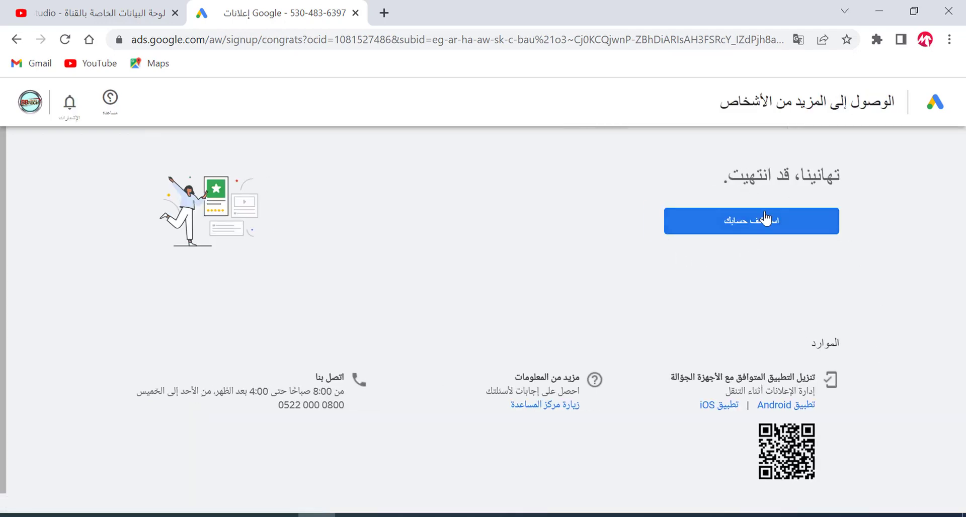
{"action": "left_click", "coordinate": [753, 228]}
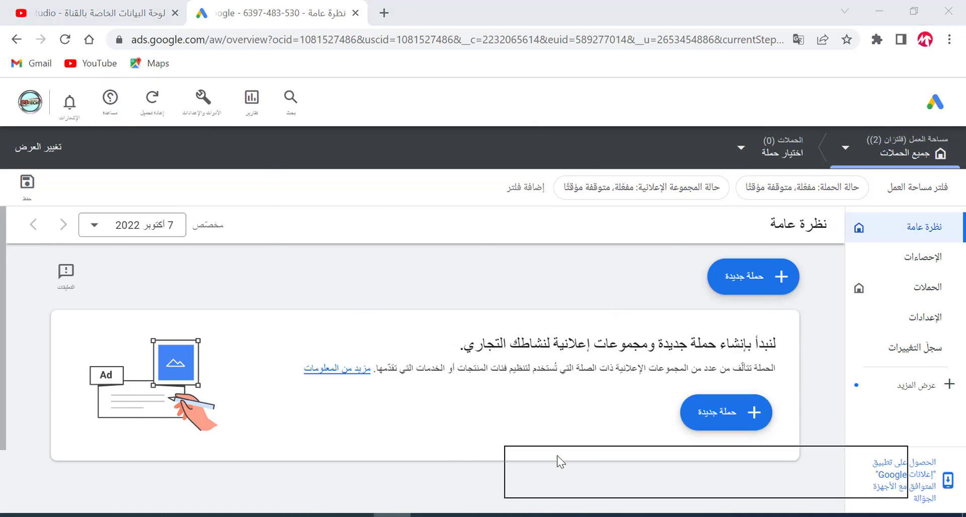
- Switch to YouTube and open the YouTube Studio dashboard from the BBTechNews channel page
{"action": "left_click", "coordinate": [80, 14]}
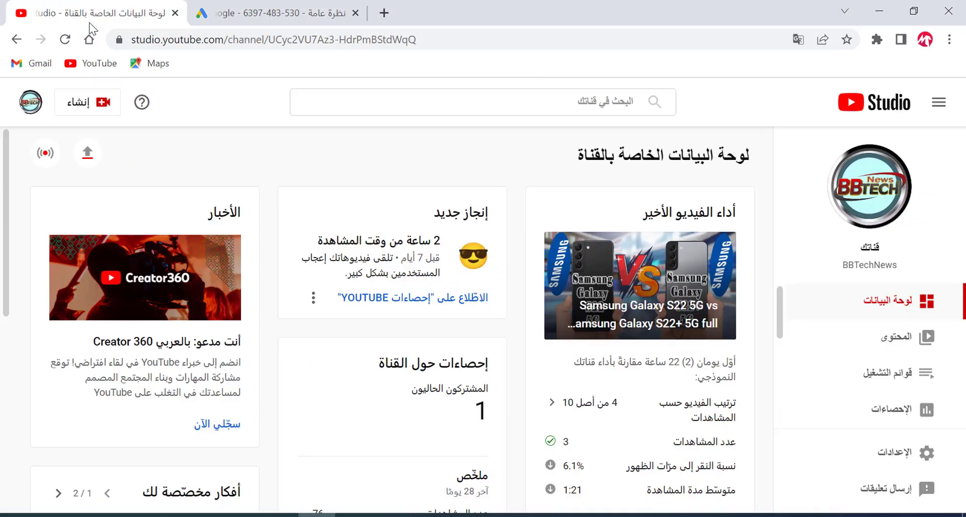
{"action": "left_click", "coordinate": [30, 102]}
{"action": "left_click", "coordinate": [145, 186]}
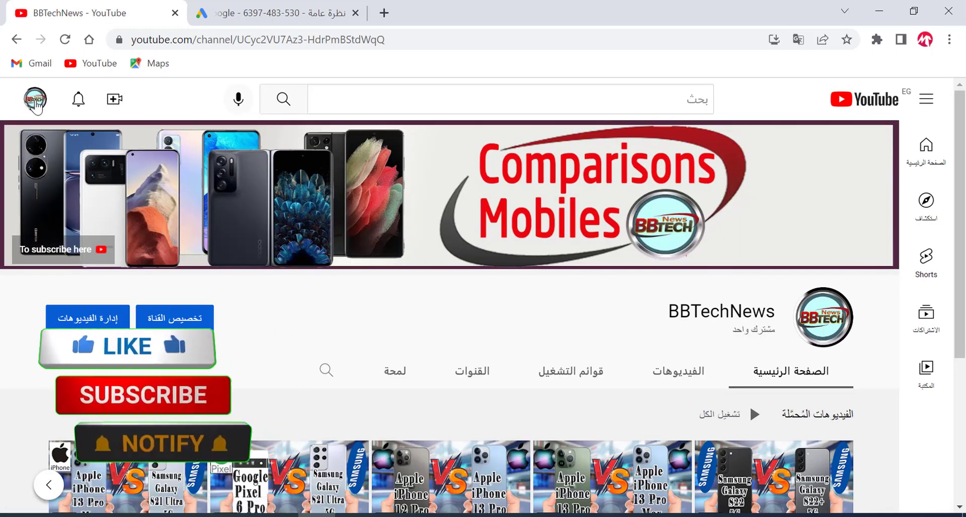
{"action": "left_click", "coordinate": [35, 99]}
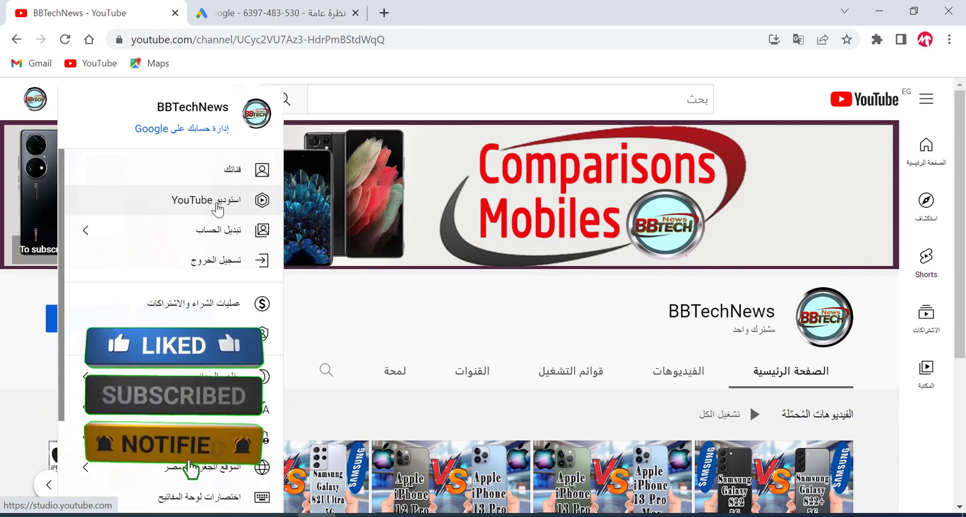
{"action": "left_click", "coordinate": [217, 201]}
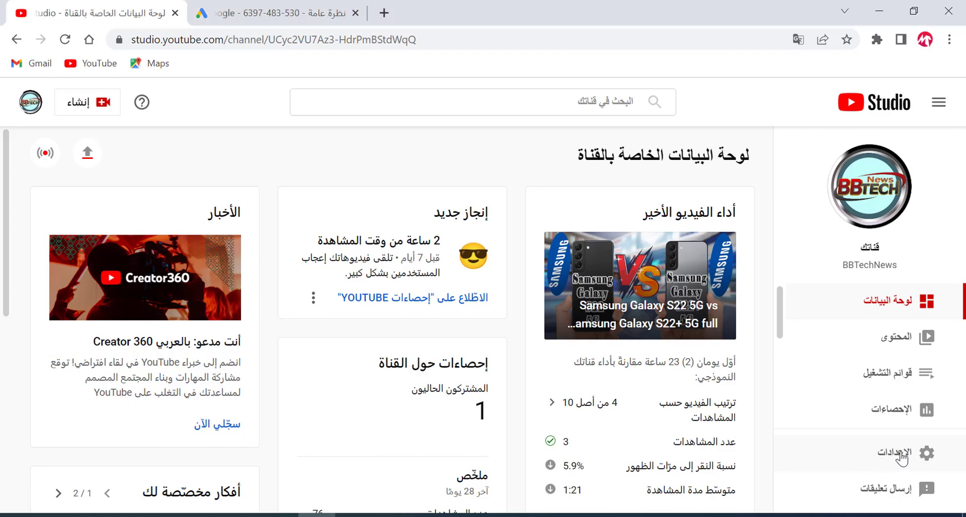
- In the channel's advanced settings, start linking a Google Ads account
{"action": "left_click", "coordinate": [901, 456]}
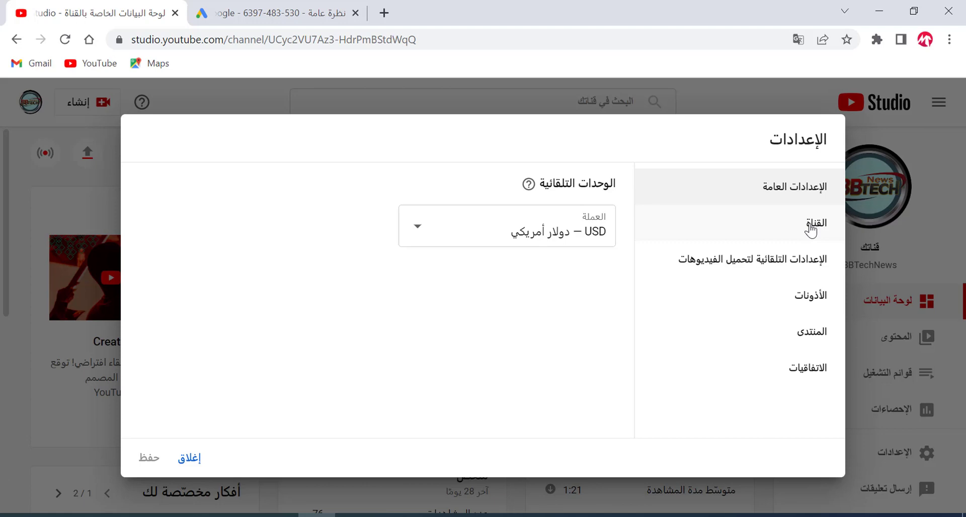
{"action": "left_click", "coordinate": [811, 228]}
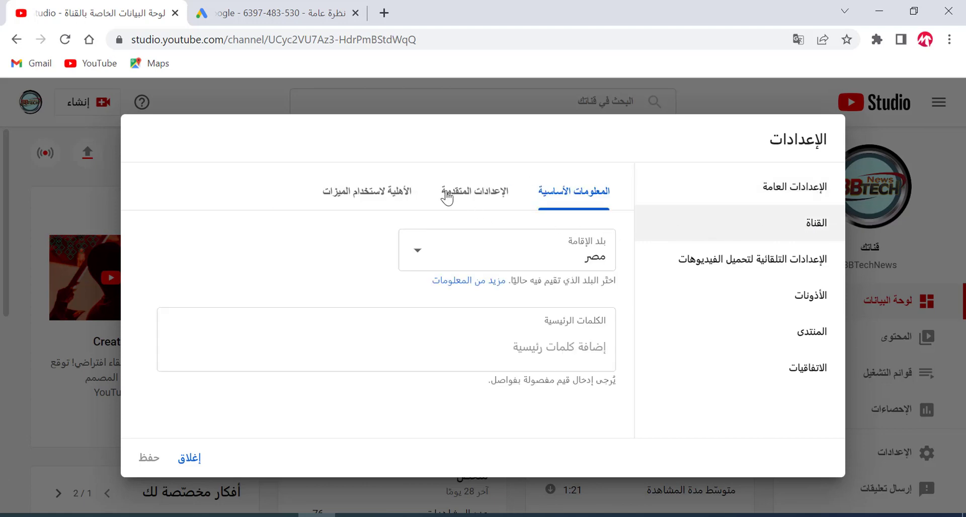
{"action": "left_click", "coordinate": [464, 191]}
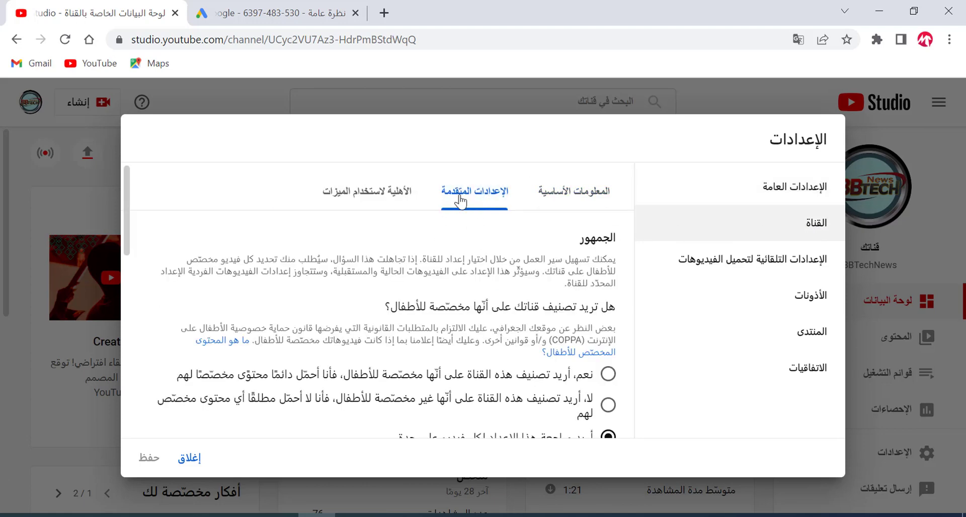
{"action": "scroll", "coordinate": [424, 277], "scroll_direction": "down", "scroll_amount": 4}
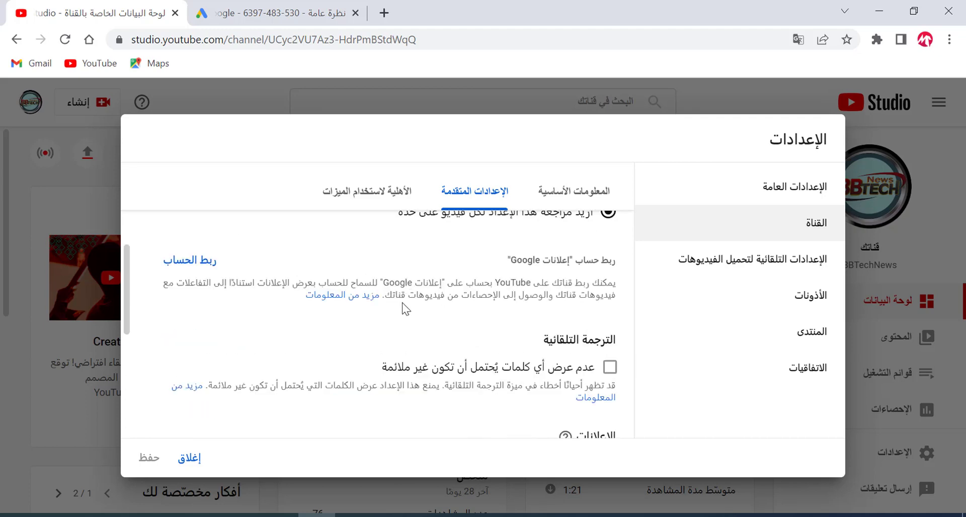
{"action": "scroll", "coordinate": [405, 309], "scroll_direction": "up", "scroll_amount": 2}
{"action": "left_click_drag", "start_coordinate": [620, 344], "coordinate": [492, 344]}
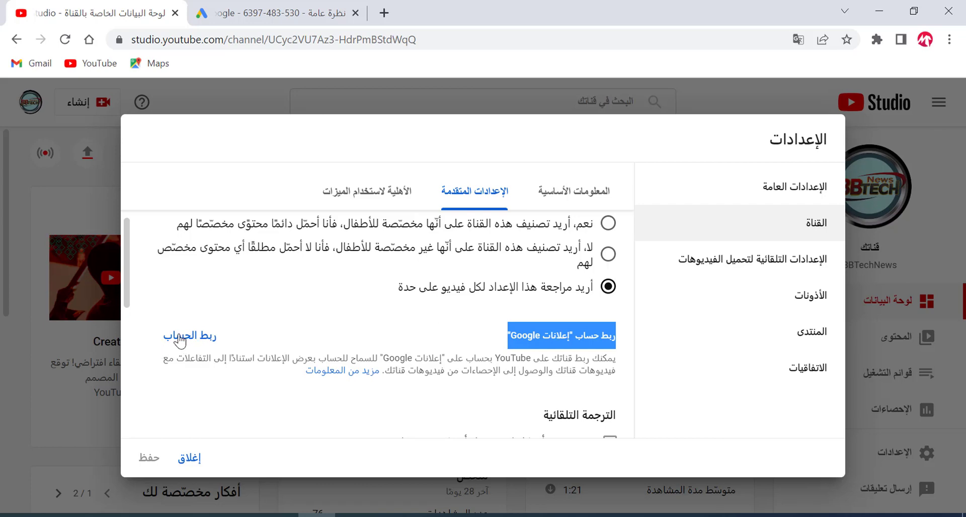
{"action": "left_click", "coordinate": [180, 336]}
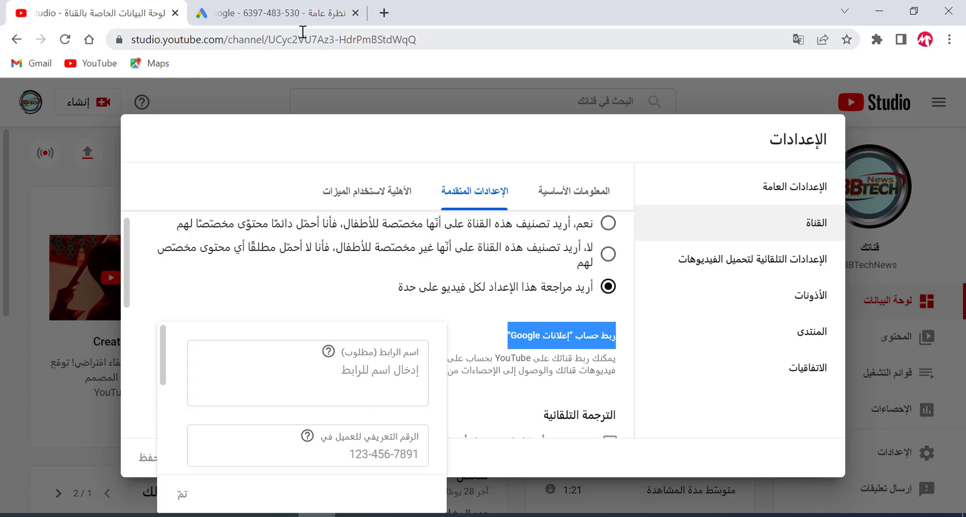
- Open the BBTechNews channel page in a new browser tab and copy its URL
{"action": "left_click", "coordinate": [384, 13]}
{"action": "left_click", "coordinate": [96, 62]}
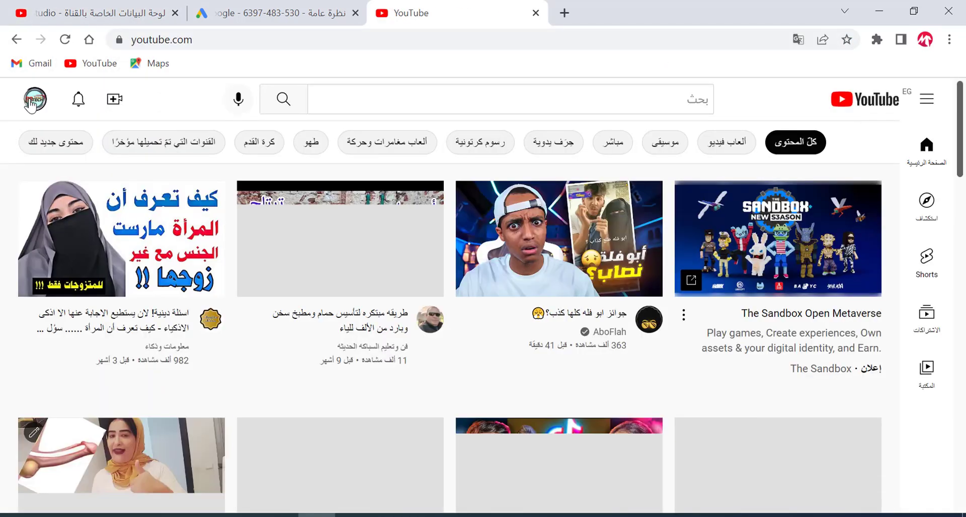
{"action": "left_click", "coordinate": [44, 102]}
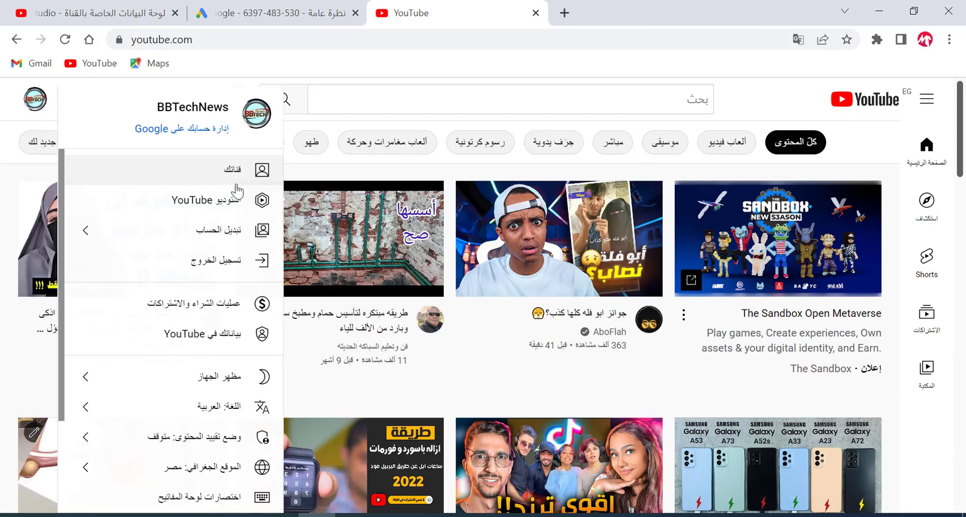
{"action": "left_click", "coordinate": [239, 168]}
{"action": "left_click", "coordinate": [459, 37]}
{"action": "key", "text": "ctrl+c"}
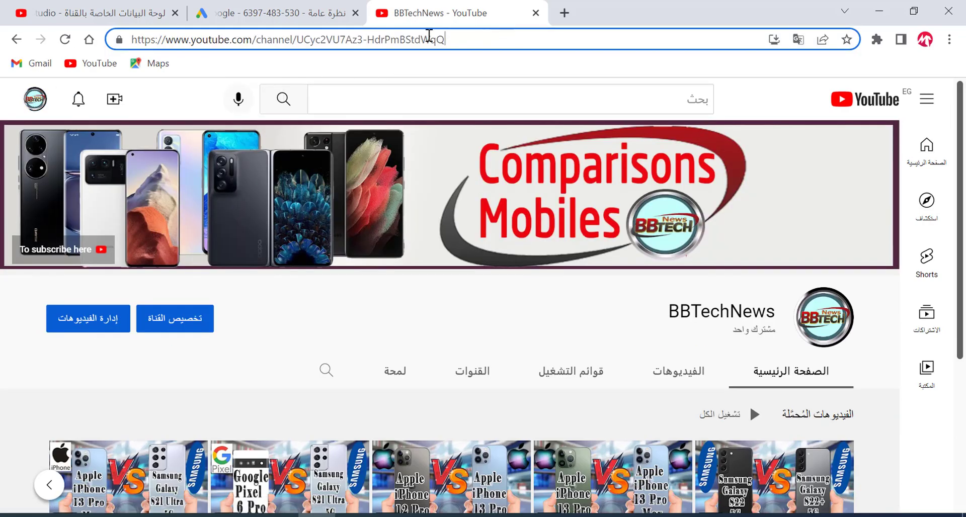
- Paste the channel URL as the link name in YouTube Studio's Google Ads linking form
{"action": "left_click", "coordinate": [243, 6]}
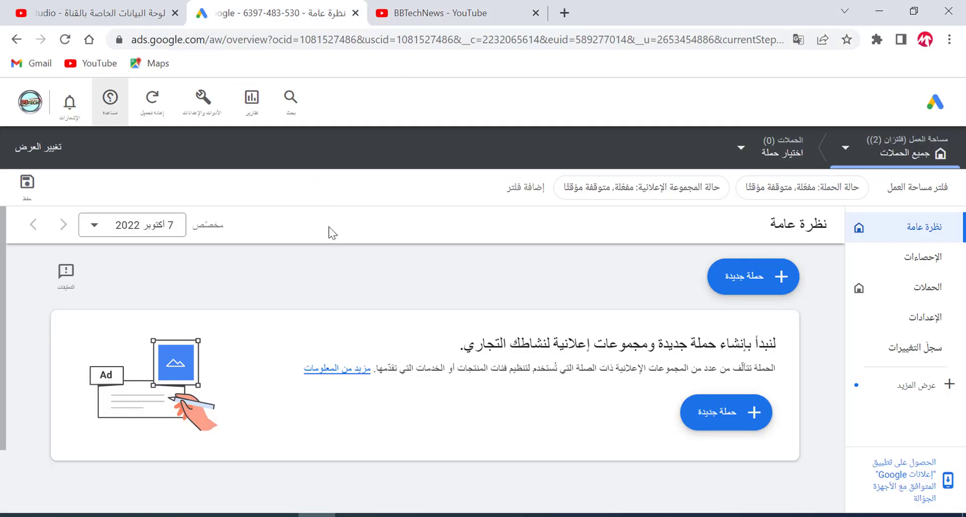
{"action": "left_click", "coordinate": [88, 7]}
{"action": "left_click", "coordinate": [332, 387]}
{"action": "key", "text": "ctrl+v"}
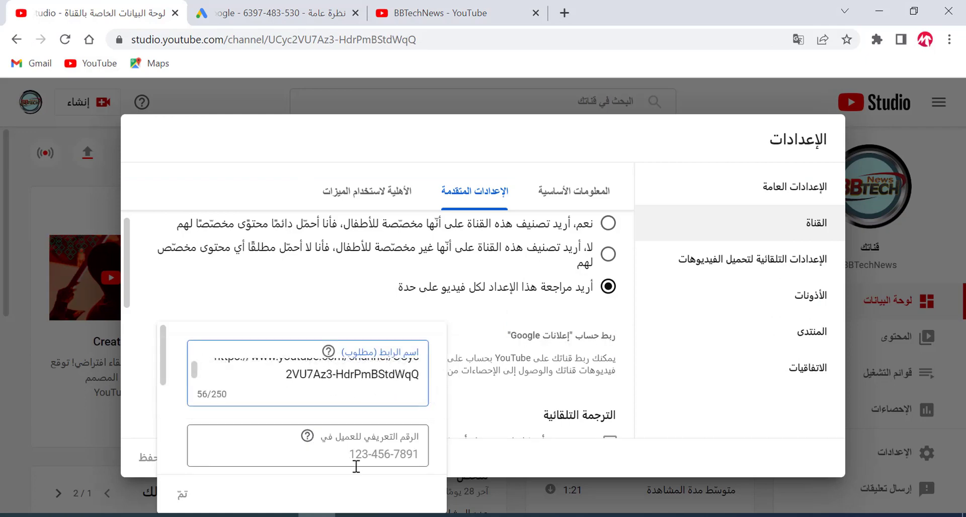
- Switch to Google Ads and copy the account's customer ID from the help information
{"action": "left_click", "coordinate": [363, 457]}
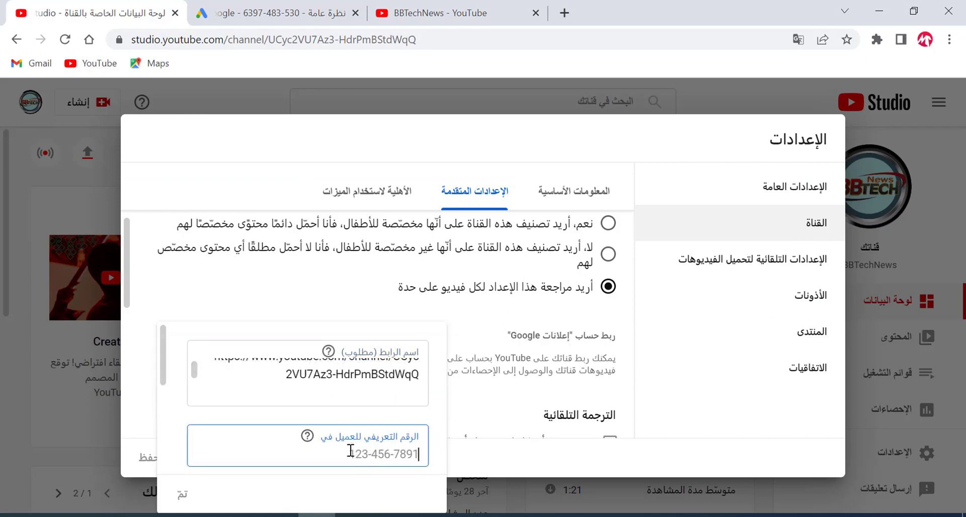
{"action": "left_click", "coordinate": [291, 13]}
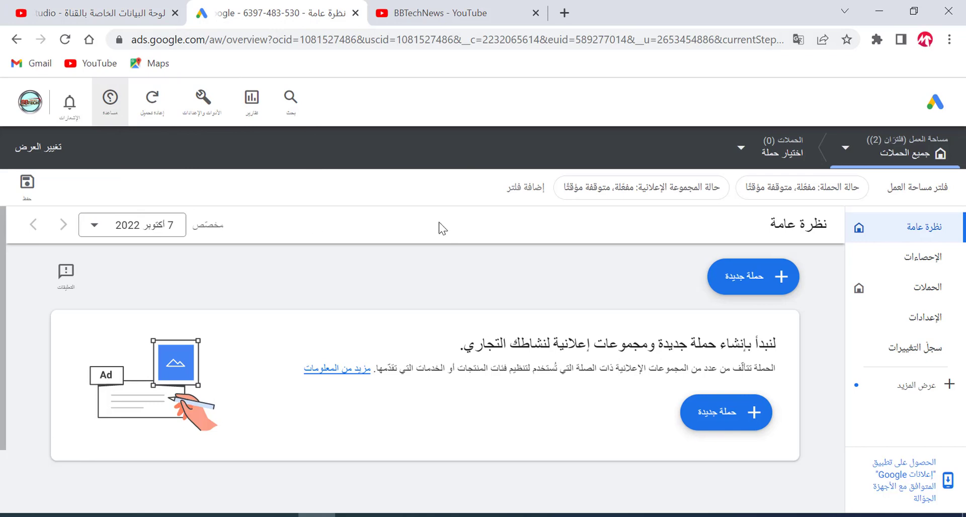
{"action": "left_click", "coordinate": [112, 99]}
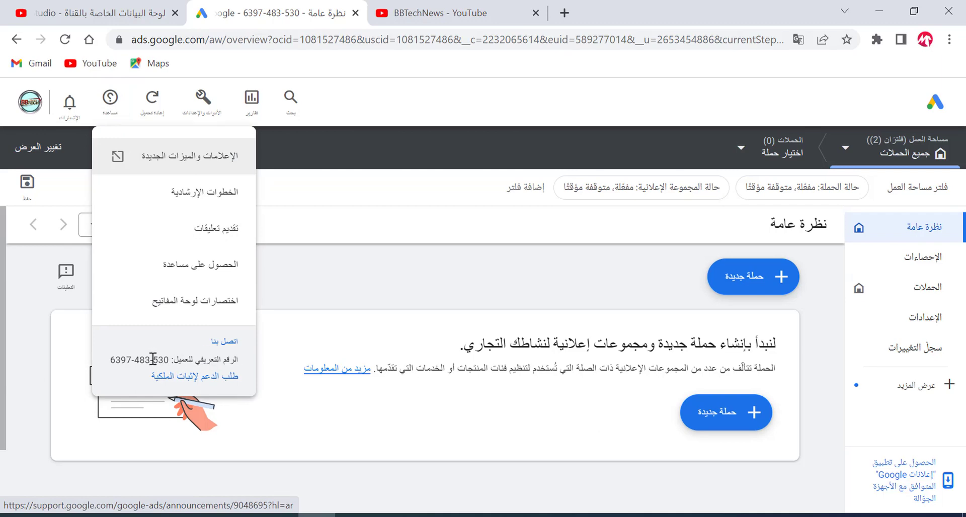
{"action": "left_click_drag", "start_coordinate": [167, 359], "coordinate": [112, 360]}
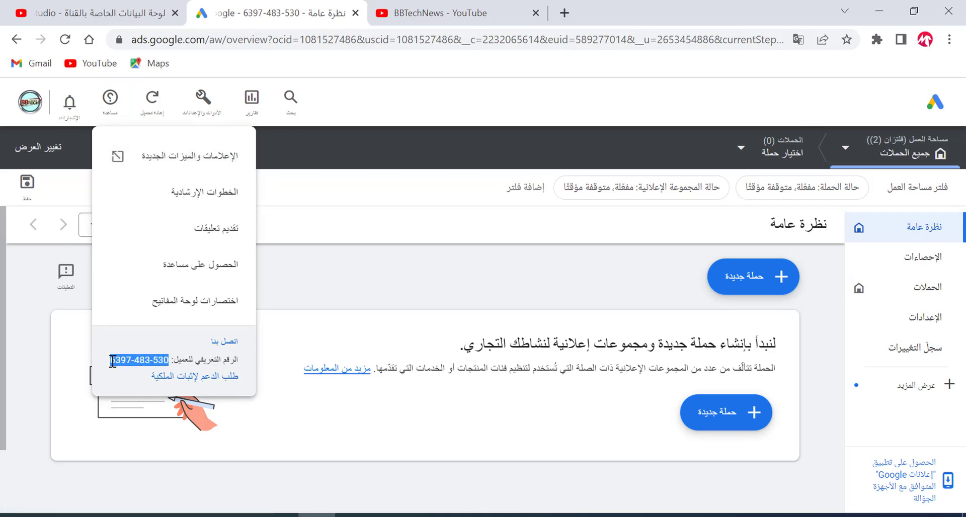
{"action": "right_click", "coordinate": [129, 361]}
{"action": "left_click", "coordinate": [166, 373]}
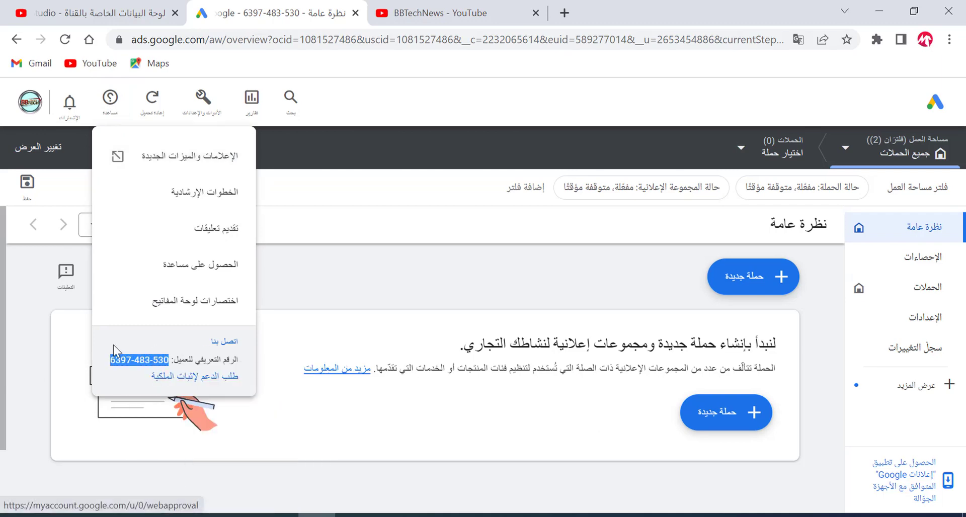
- Return to YouTube Studio and paste the copied customer ID into the Google Ads linking form
{"action": "left_click", "coordinate": [95, 13]}
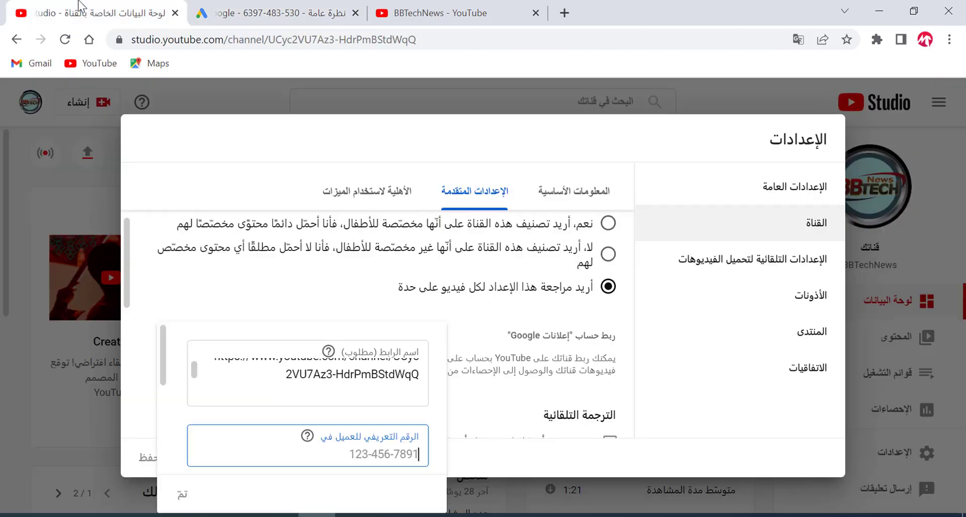
{"action": "right_click", "coordinate": [362, 455]}
{"action": "left_click", "coordinate": [410, 322]}
{"action": "scroll", "coordinate": [272, 372], "scroll_direction": "down", "scroll_amount": 2}
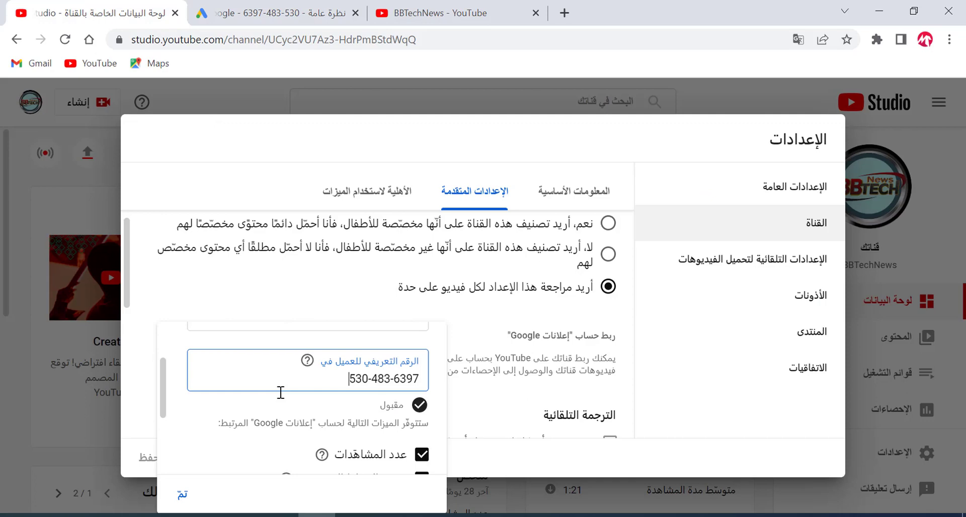
- Finish the Google Ads linking form with all its features left enabled and save the channel settings
{"action": "double_click", "coordinate": [400, 405]}
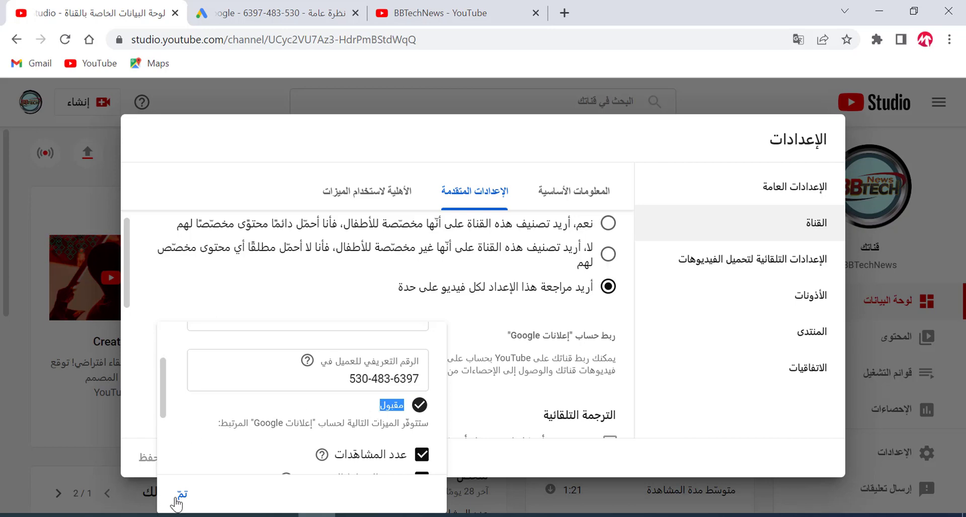
{"action": "left_click", "coordinate": [183, 497]}
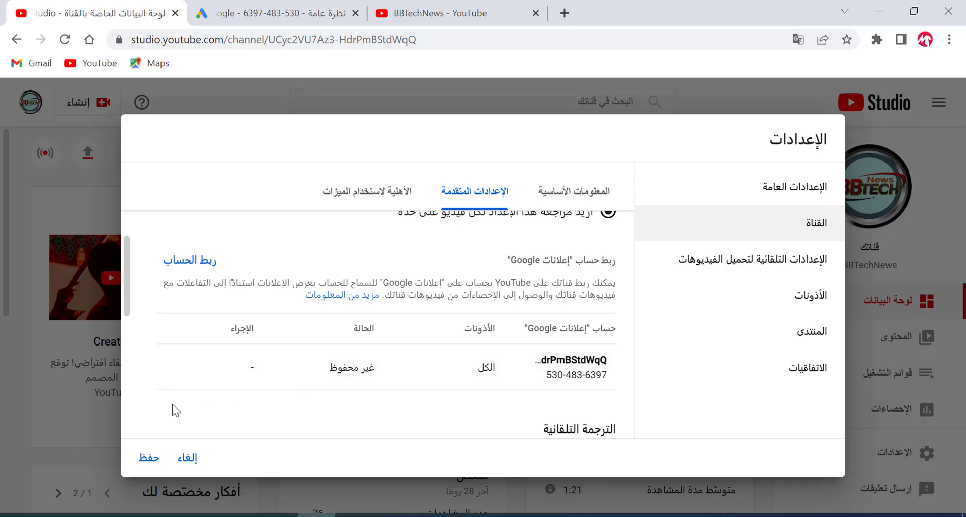
{"action": "left_click", "coordinate": [146, 458]}
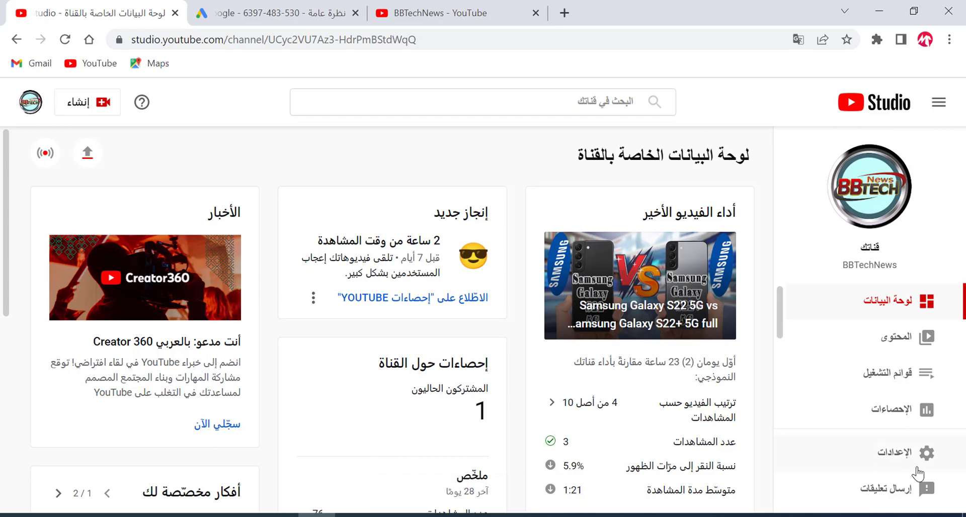
- Reopen the channel's advanced settings and check the status of the linked Google Ads account
{"action": "left_click", "coordinate": [900, 453]}
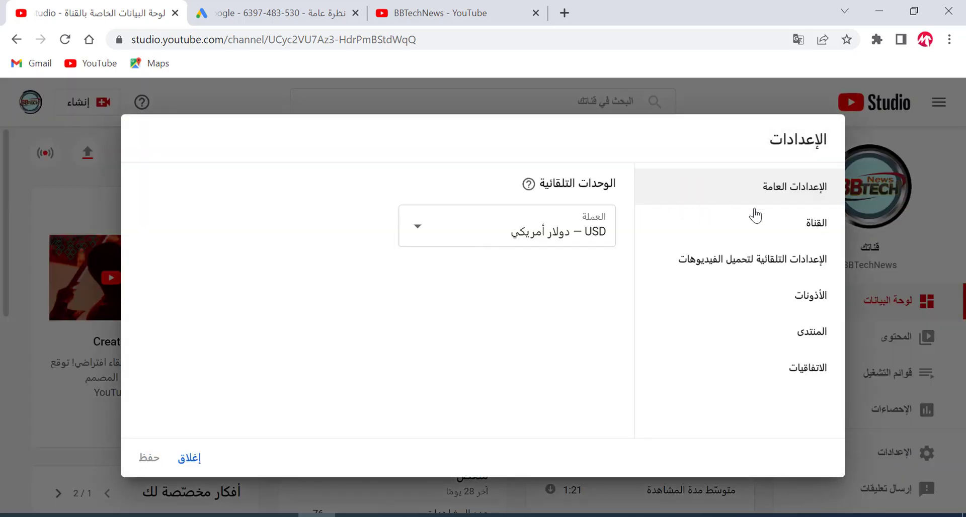
{"action": "left_click", "coordinate": [811, 229]}
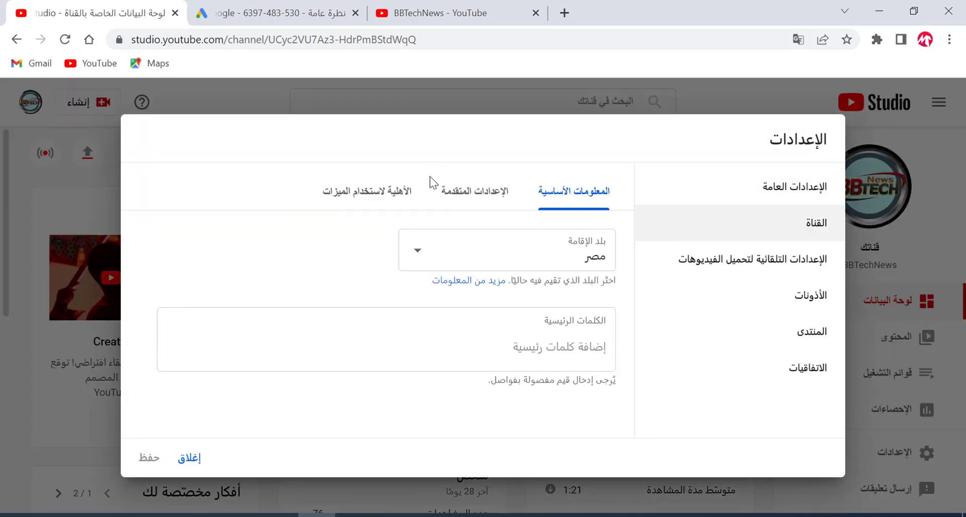
{"action": "left_click", "coordinate": [467, 193]}
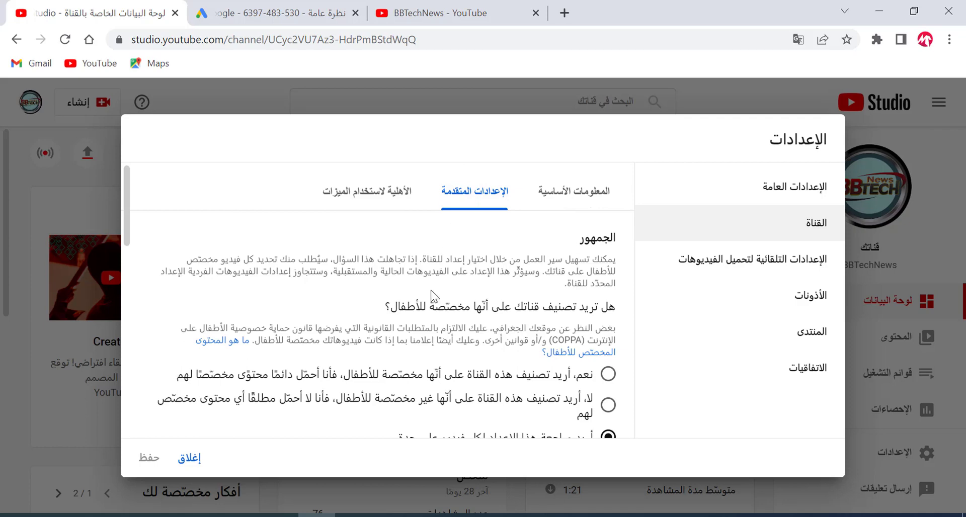
{"action": "scroll", "coordinate": [420, 301], "scroll_direction": "down", "scroll_amount": 3}
{"action": "scroll", "coordinate": [421, 300], "scroll_direction": "down", "scroll_amount": 3}
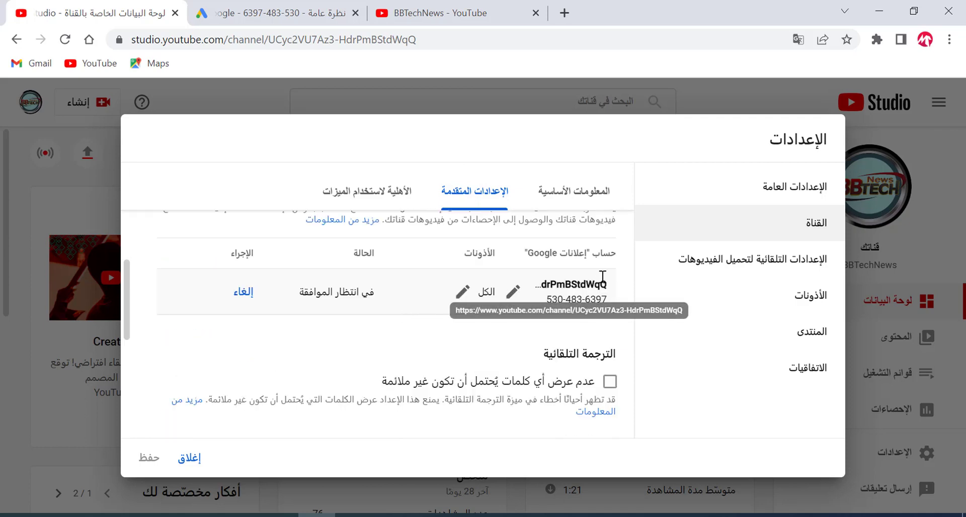
{"action": "left_click_drag", "start_coordinate": [615, 250], "coordinate": [523, 253]}
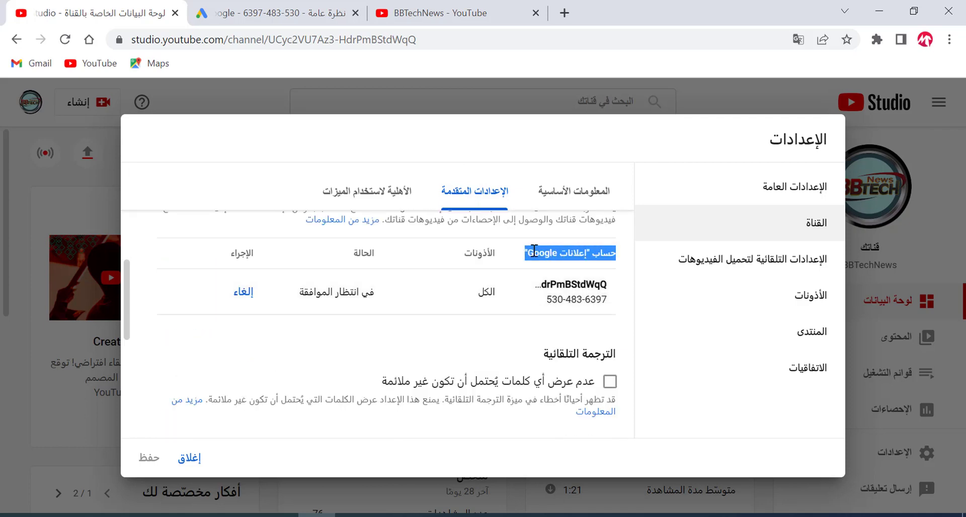